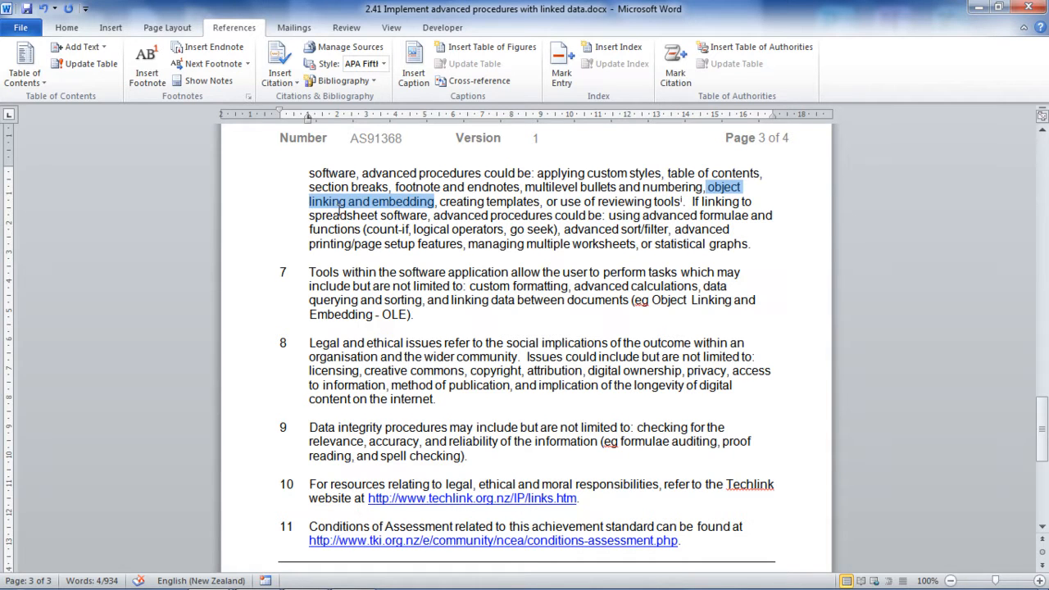
Check the blue Nike logo in Photoshop, then return to the blank link vs embed.docx.
{"action": "key", "text": "alt+Tab"}
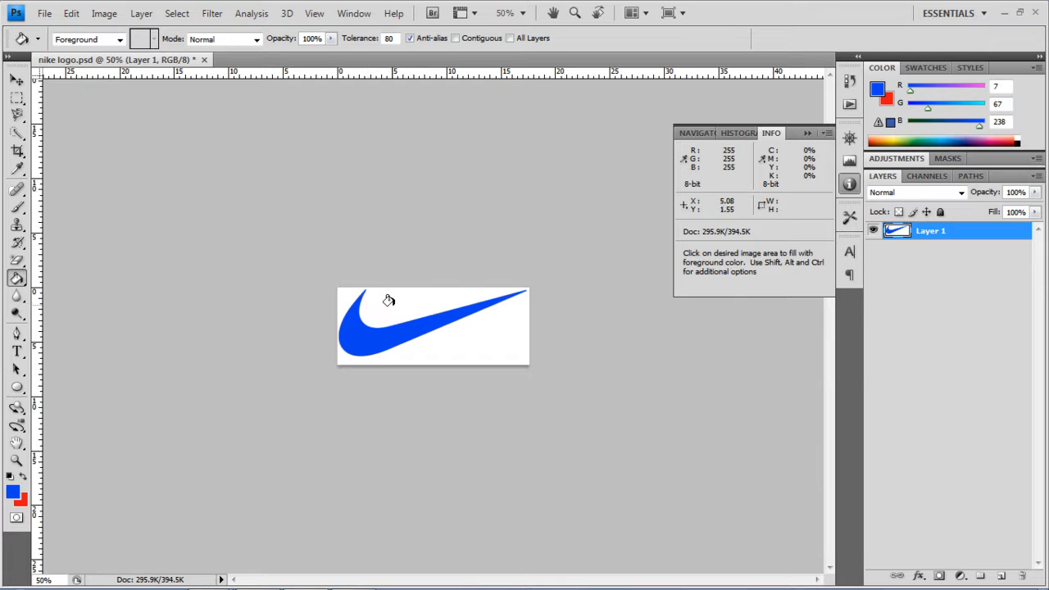
{"action": "key", "text": "alt+Tab"}
{"action": "key", "text": "Tab"}
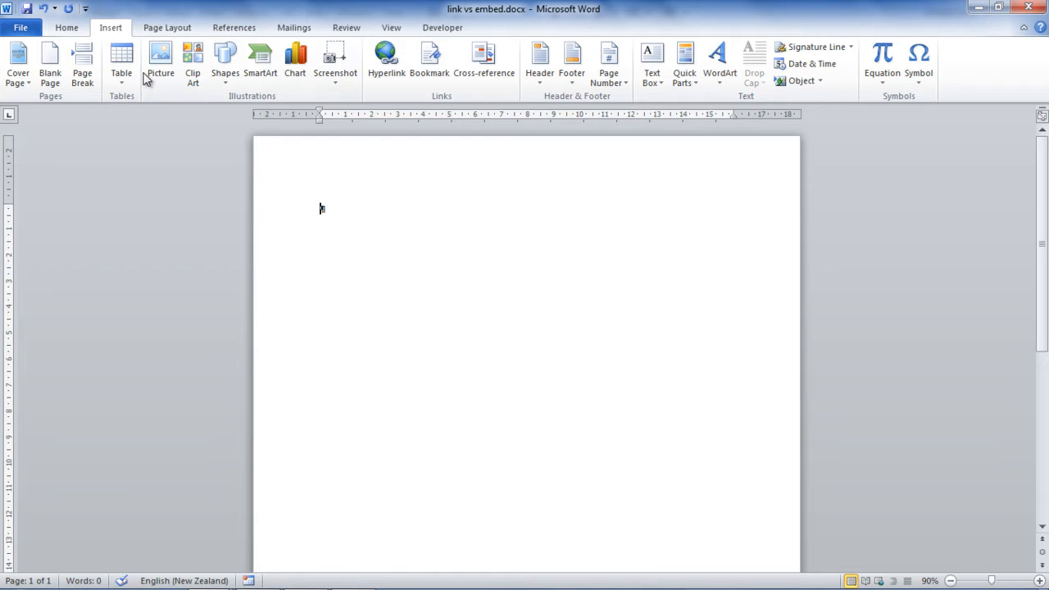
Embed nike logo.gif on the page and caption it 'insert image using regular method'.
{"action": "left_click", "coordinate": [161, 62]}
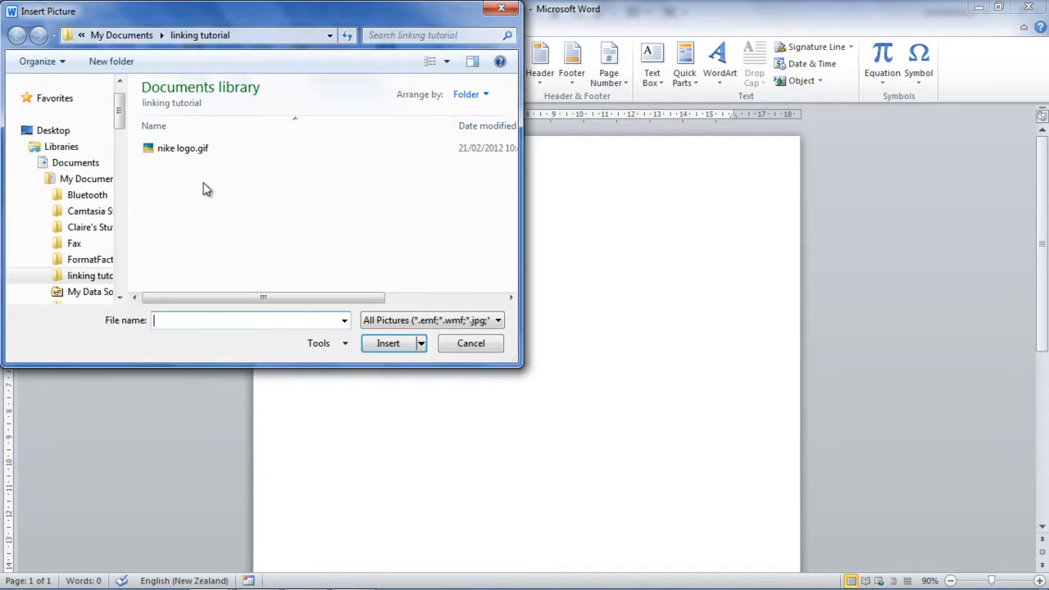
{"action": "left_click", "coordinate": [183, 148]}
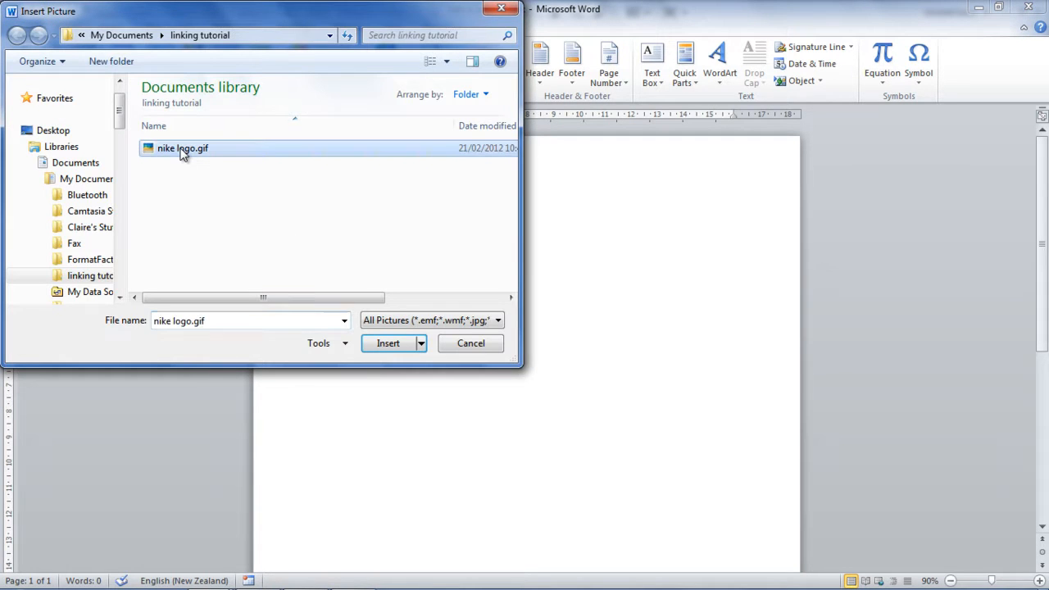
{"action": "left_click", "coordinate": [383, 345]}
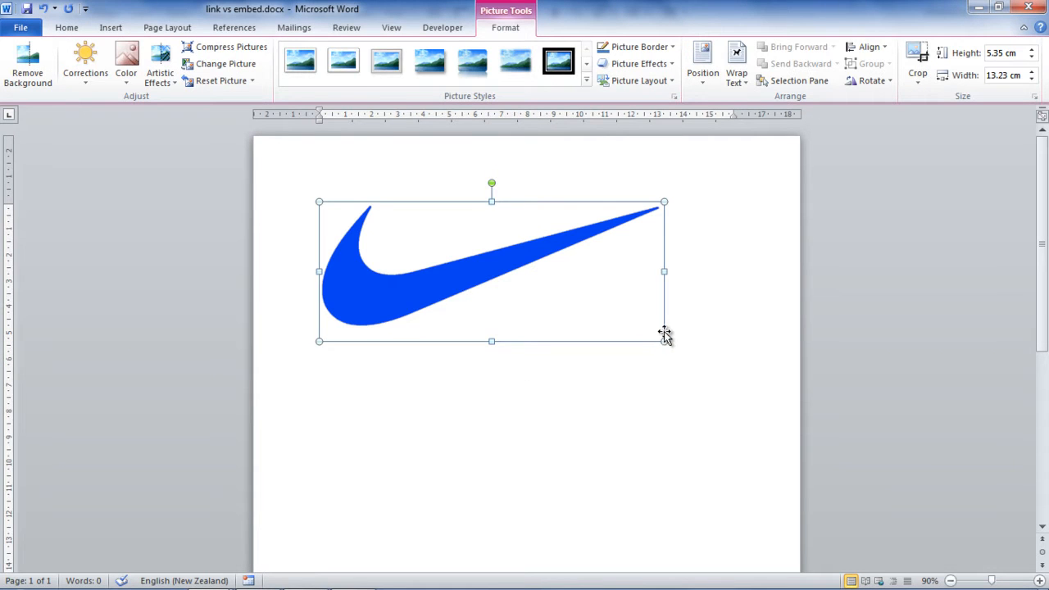
{"action": "left_click", "coordinate": [667, 335]}
{"action": "type", "text": "ins"}
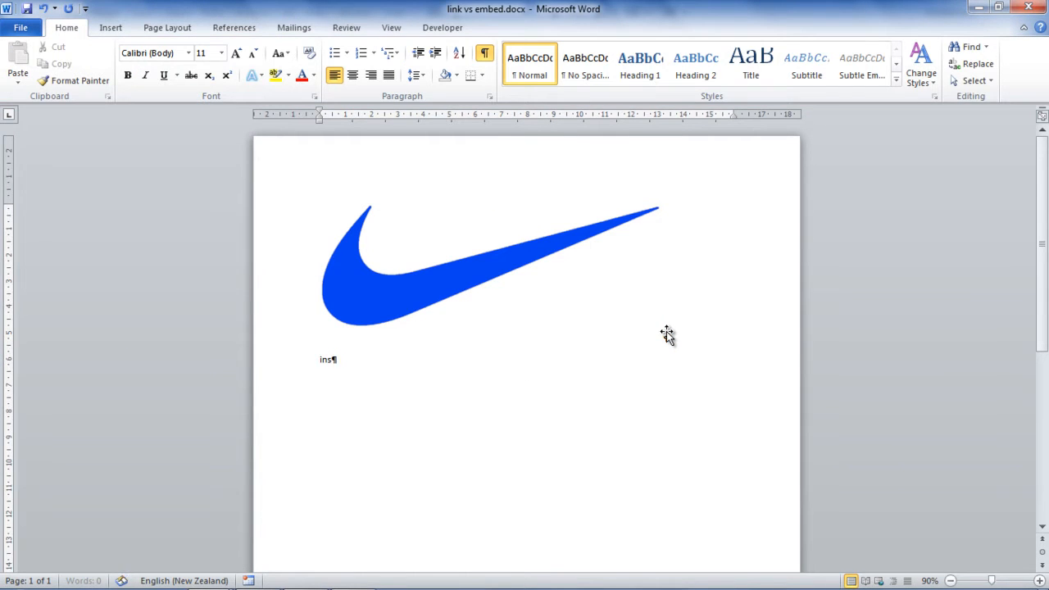
{"action": "type", "text": "ert image using regular me"}
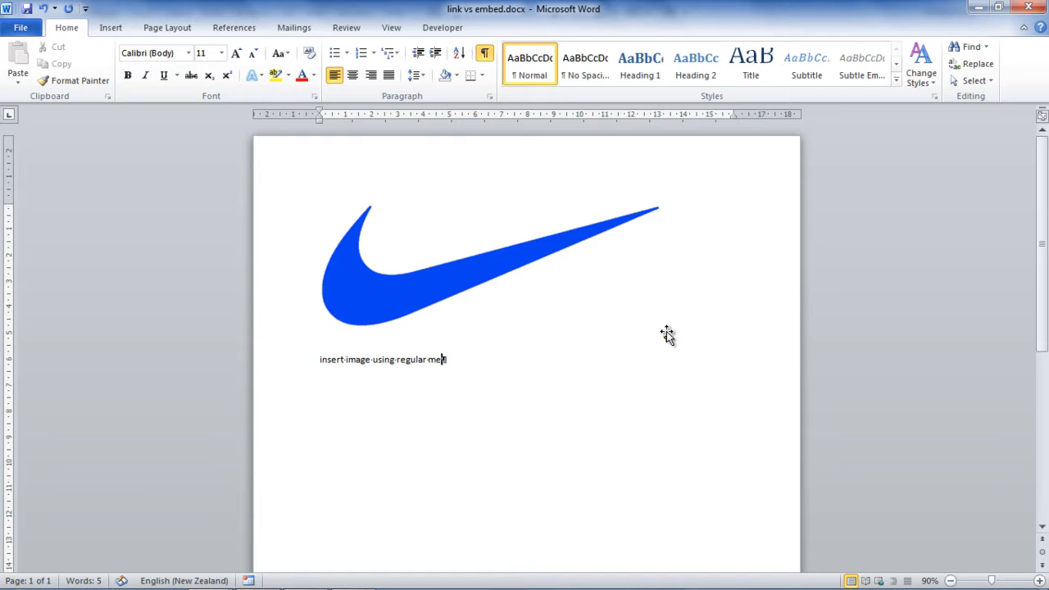
{"action": "type", "text": "thod"}
{"action": "key", "text": "Return"}
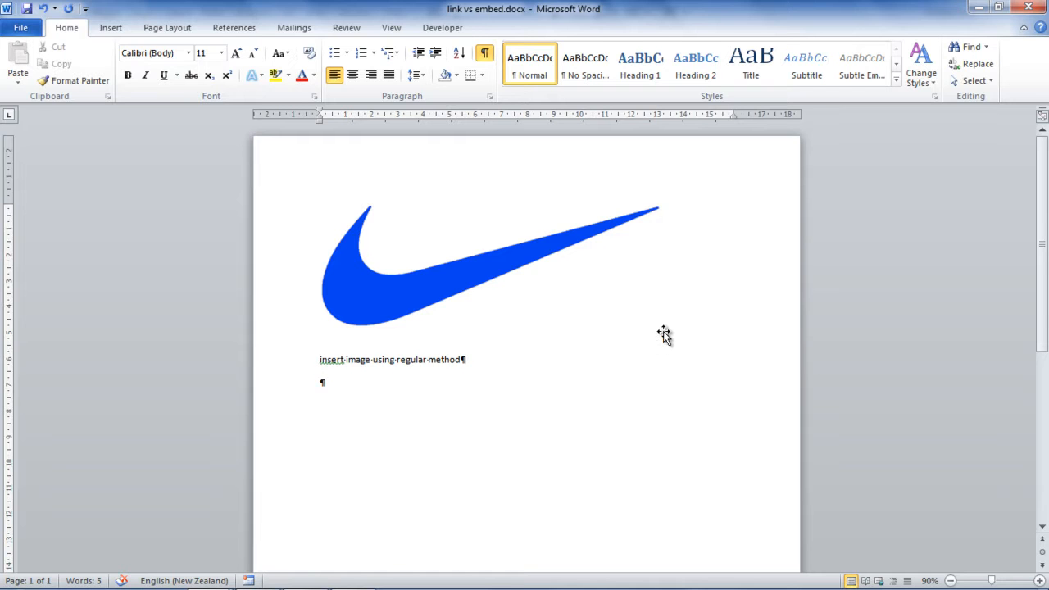
Shrink the embedded logo to about 5 cm wide, wrap it Square, and move it top-right.
{"action": "left_click", "coordinate": [457, 289]}
{"action": "left_click_drag", "start_coordinate": [319, 344], "coordinate": [571, 256]}
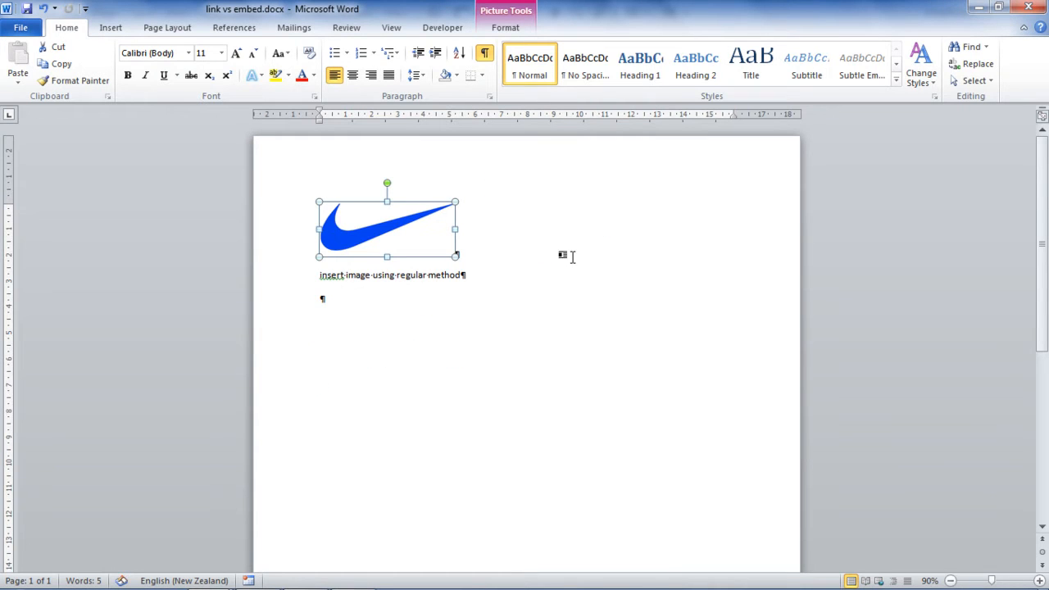
{"action": "left_click", "coordinate": [506, 28]}
{"action": "left_click", "coordinate": [735, 82]}
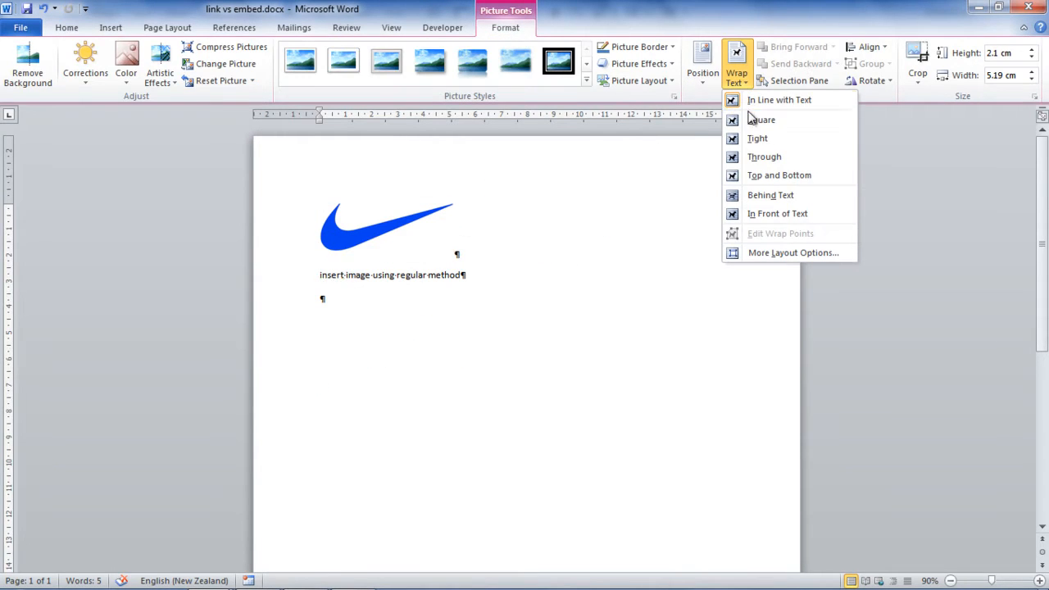
{"action": "left_click", "coordinate": [761, 121]}
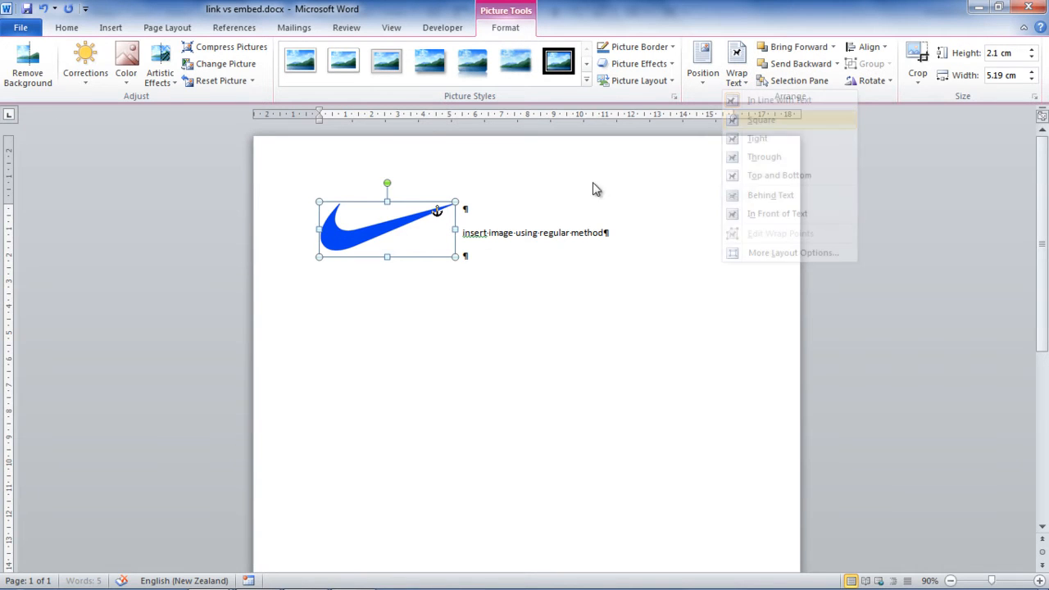
{"action": "left_click_drag", "start_coordinate": [408, 225], "coordinate": [728, 176]}
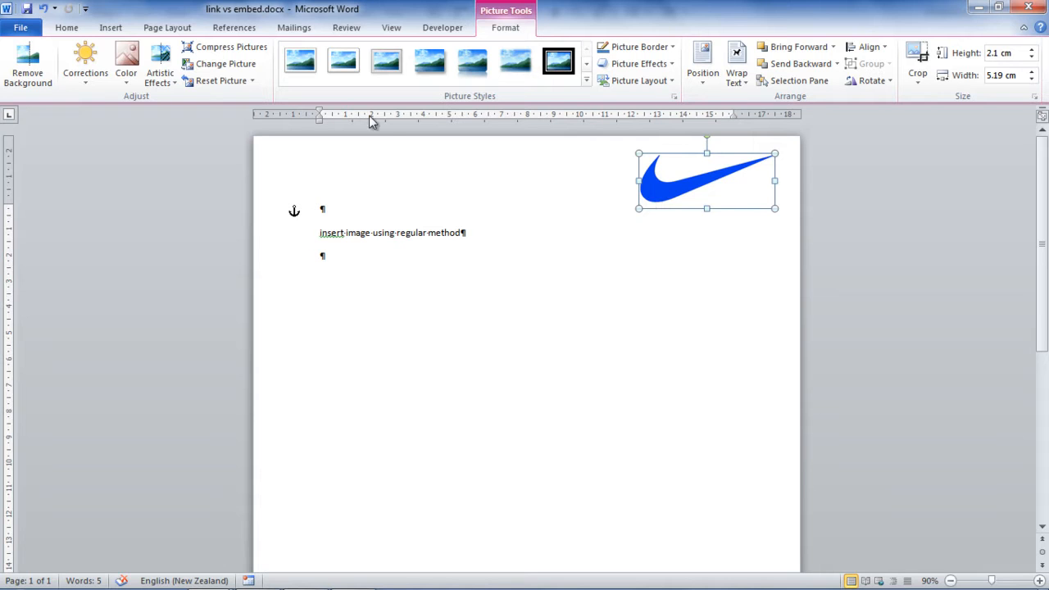
On the empty line, insert nike logo.gif using Link to File.
{"action": "left_click", "coordinate": [393, 257]}
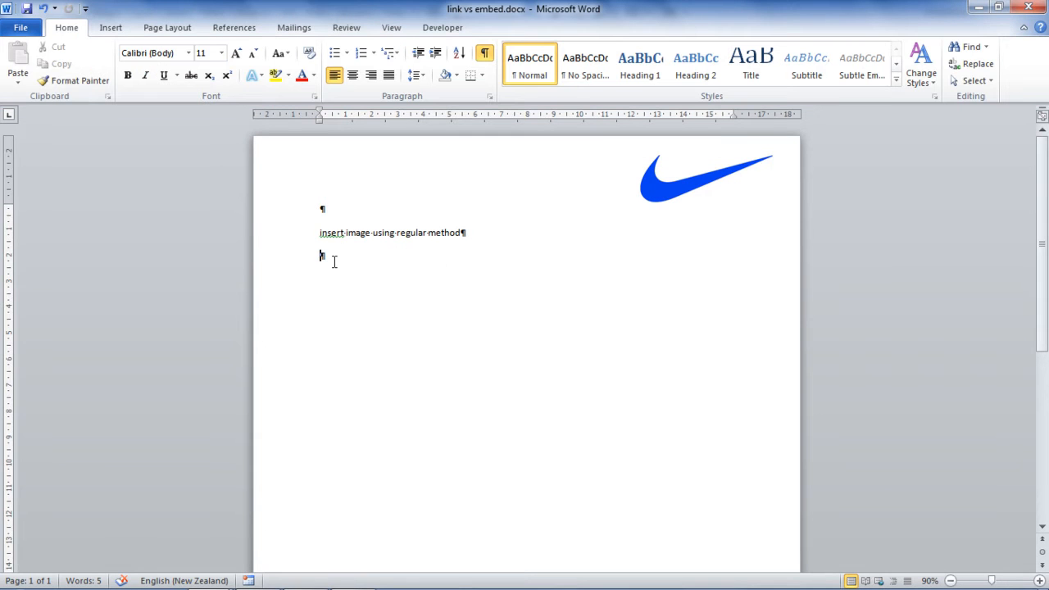
{"action": "left_click", "coordinate": [111, 27]}
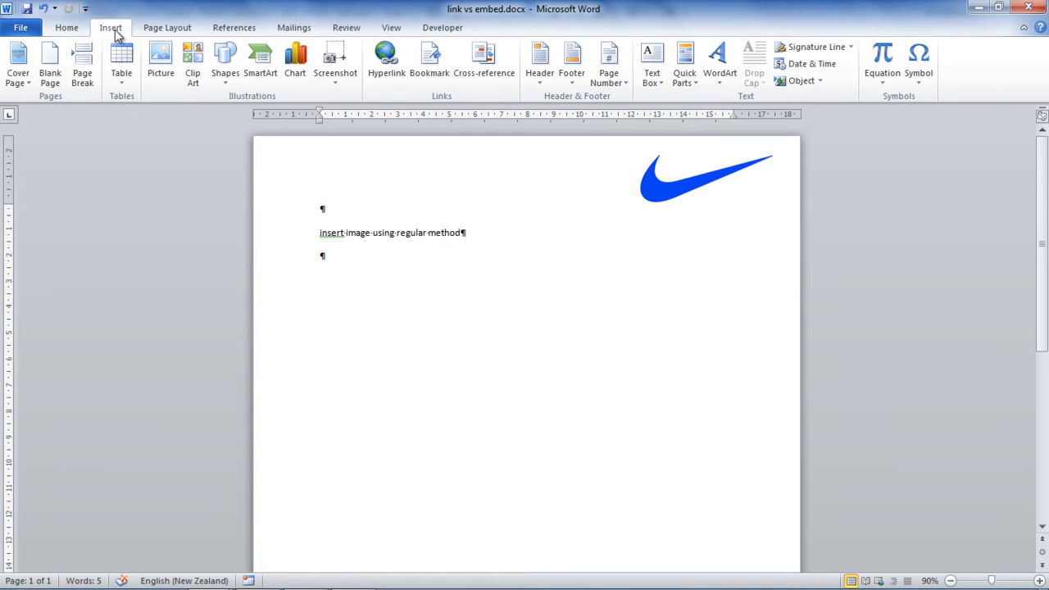
{"action": "left_click", "coordinate": [161, 59]}
{"action": "left_click", "coordinate": [176, 150]}
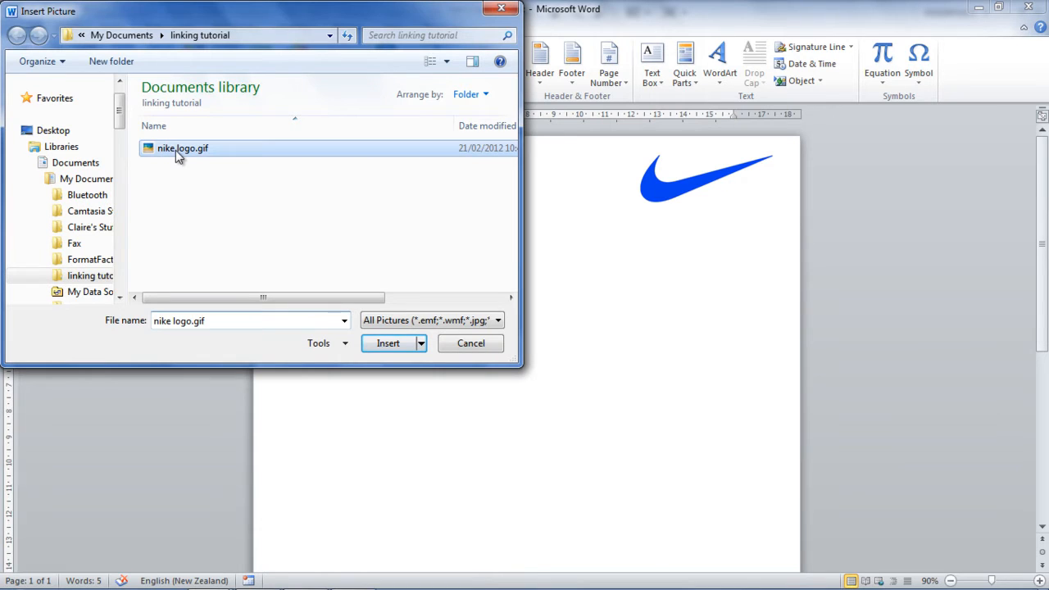
{"action": "left_click", "coordinate": [421, 344]}
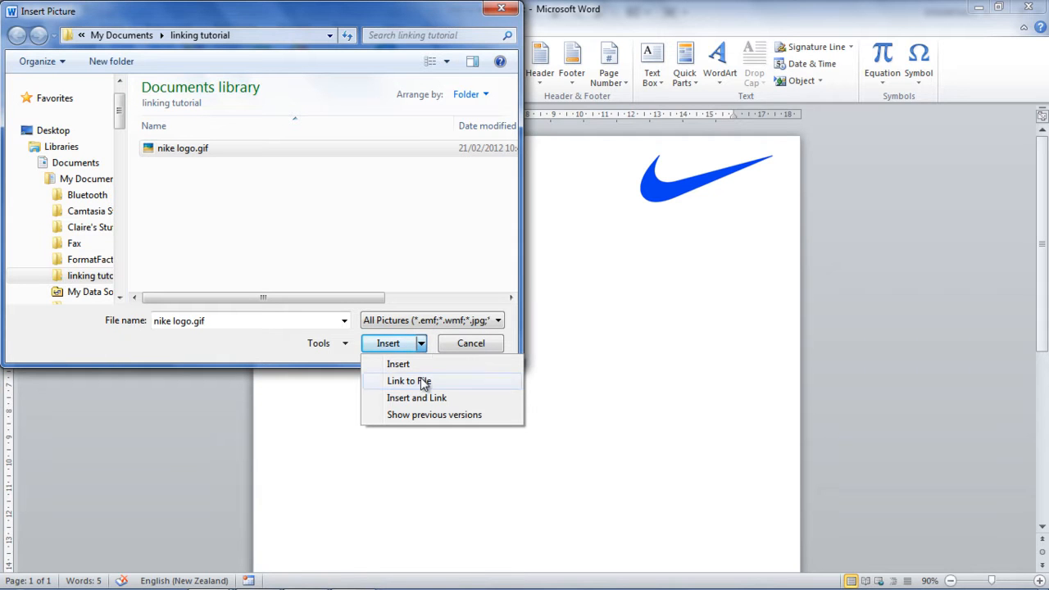
{"action": "left_click", "coordinate": [424, 383]}
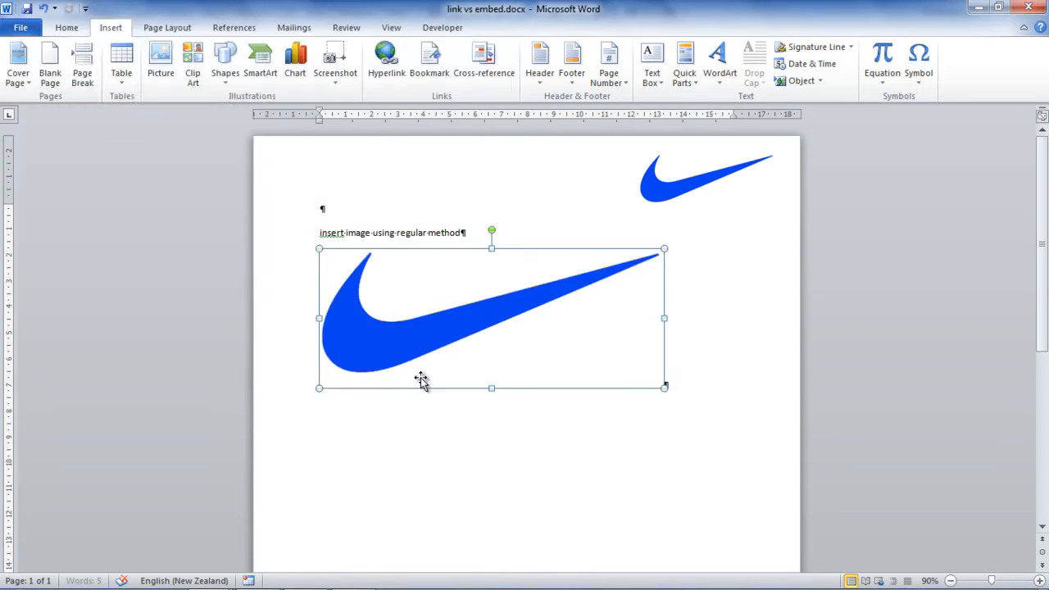
Type the label 'link to file' and shrink the linked swoosh to about 7.86 cm wide.
{"action": "key", "text": "Return"}
{"action": "type", "text": "link to file"}
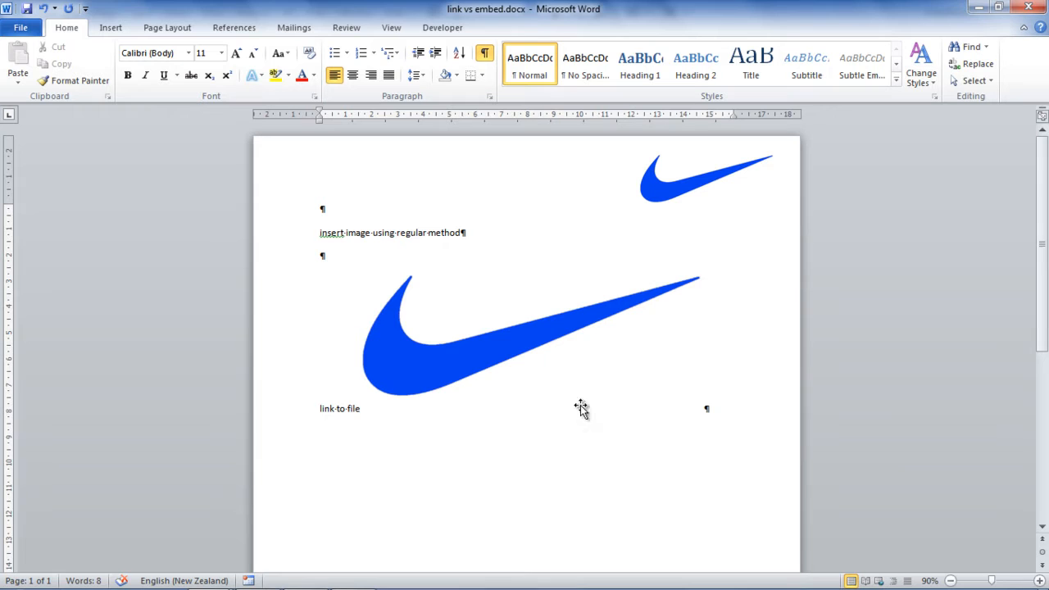
{"action": "left_click", "coordinate": [450, 352]}
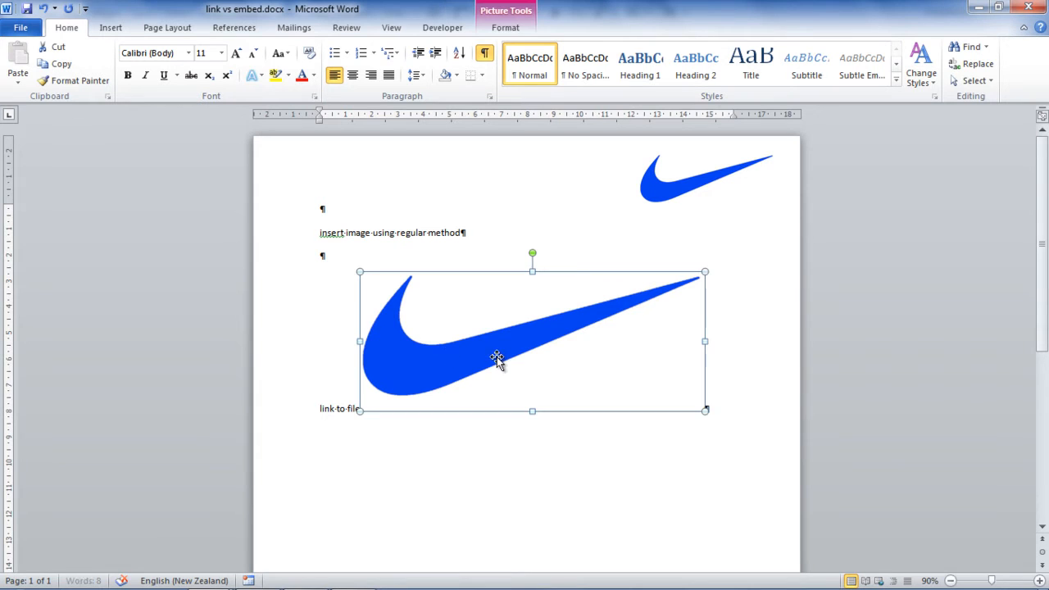
{"action": "left_click_drag", "start_coordinate": [704, 410], "coordinate": [566, 353]}
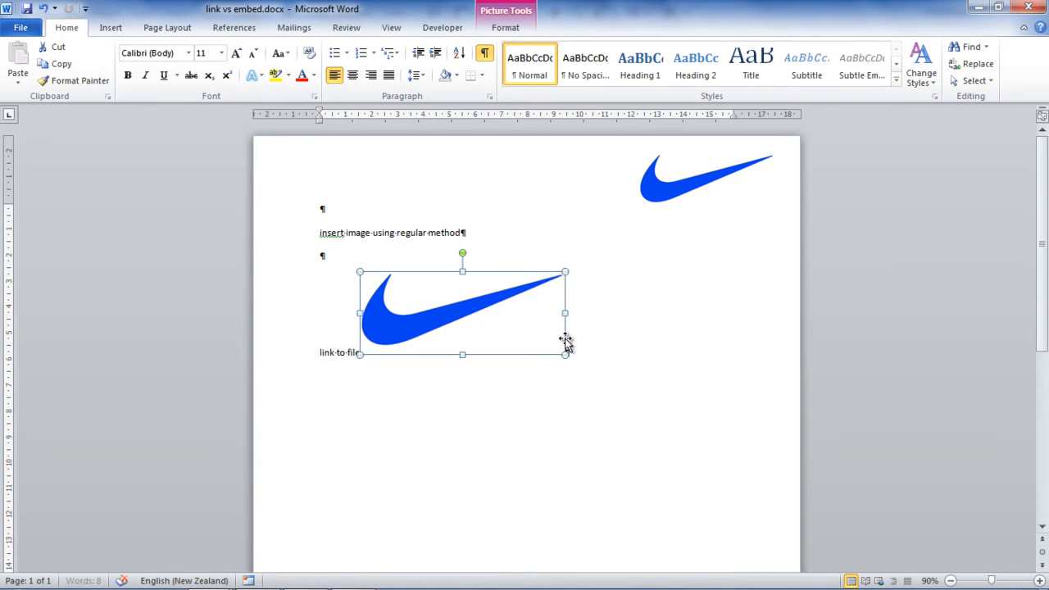
Wrap the linked swoosh Square, move it right of the text, and add blank lines above the label.
{"action": "left_click", "coordinate": [518, 29]}
{"action": "left_click", "coordinate": [736, 67]}
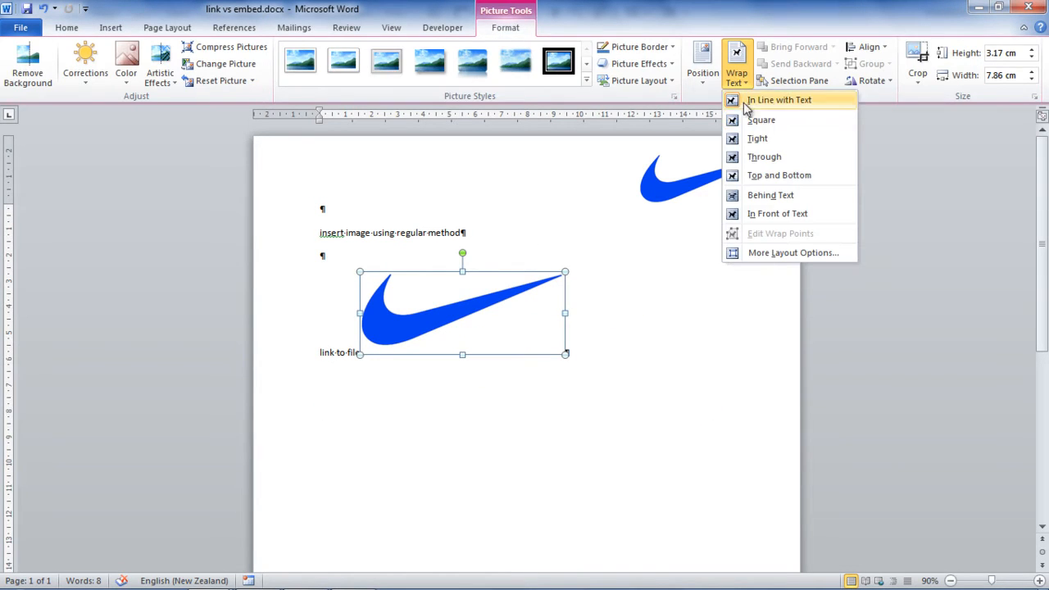
{"action": "left_click", "coordinate": [764, 120]}
{"action": "left_click_drag", "start_coordinate": [465, 296], "coordinate": [664, 278]}
{"action": "left_click", "coordinate": [317, 278]}
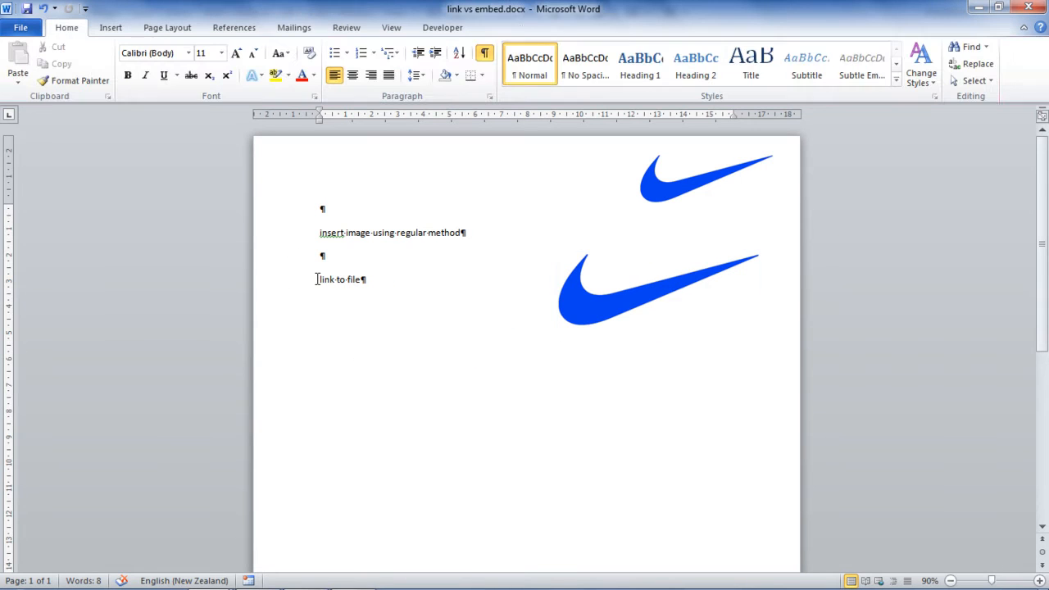
{"action": "key", "text": "Return"}
{"action": "key", "text": "Return"}
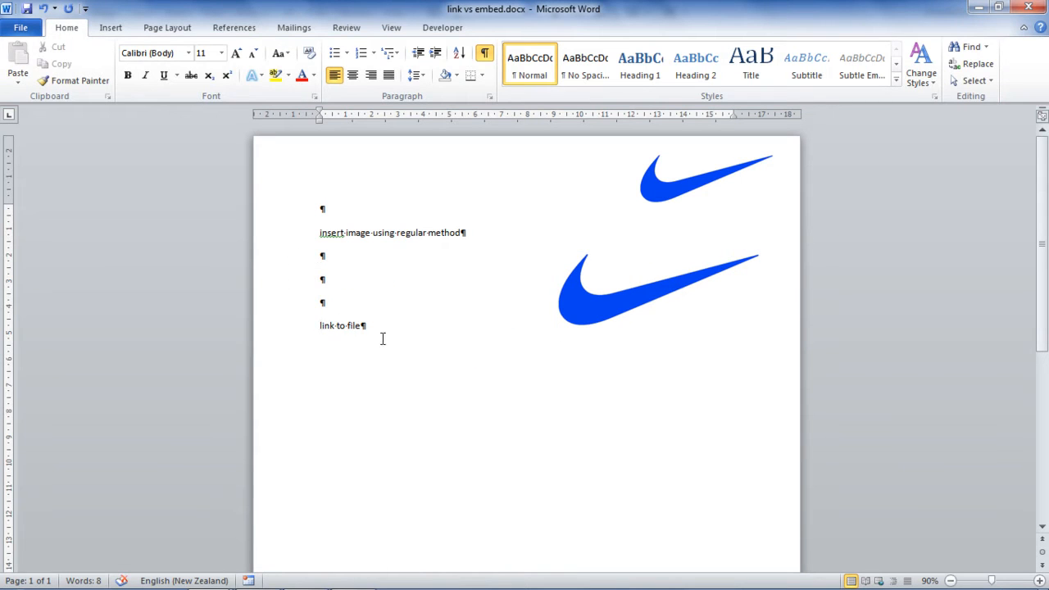
{"action": "left_click", "coordinate": [582, 312]}
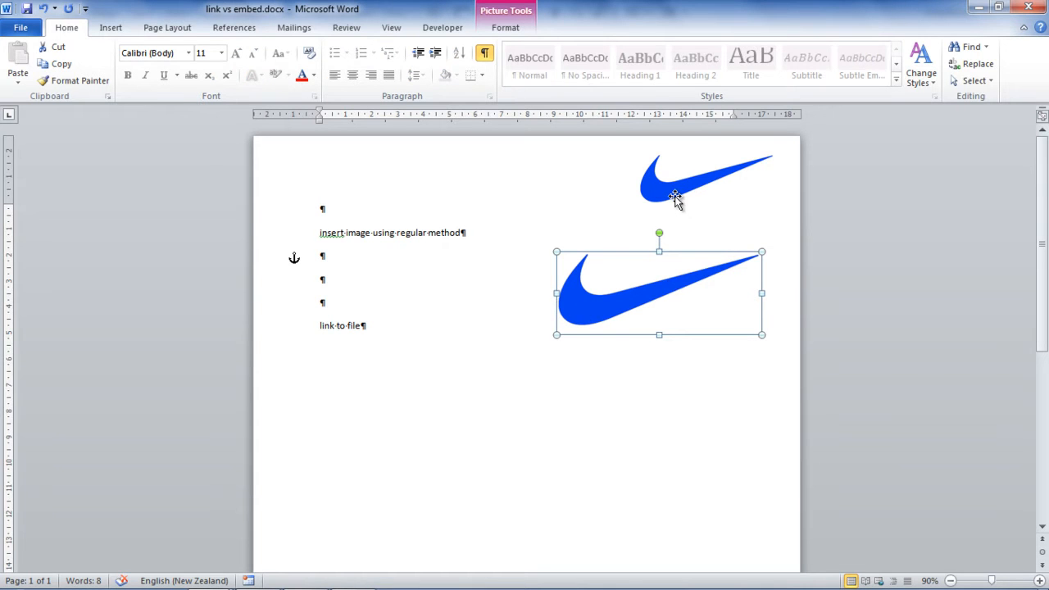
{"action": "left_click", "coordinate": [378, 330]}
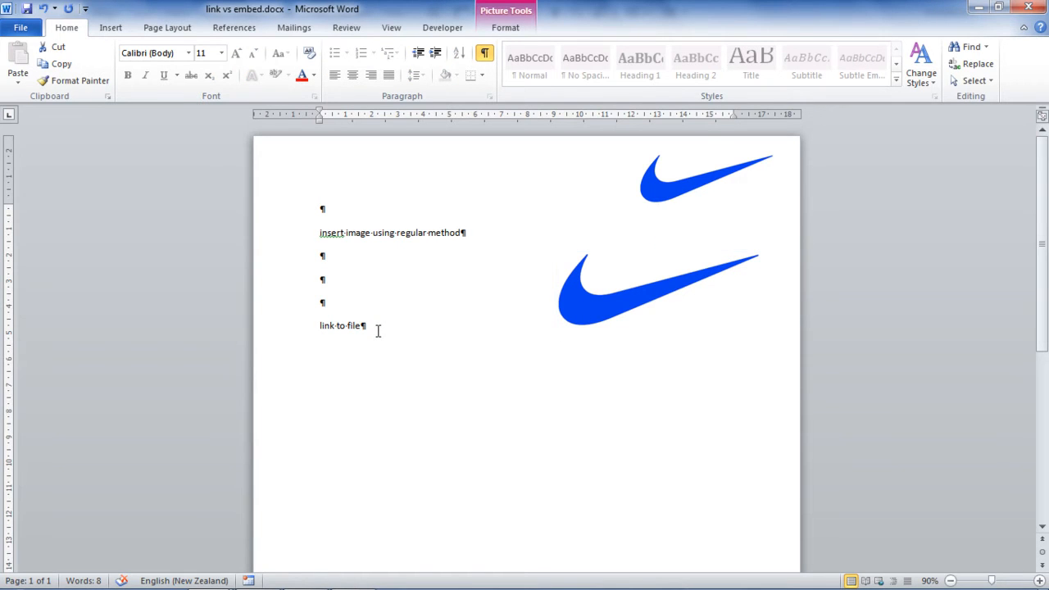
Below the label, insert nike logo.gif using Insert and Link.
{"action": "key", "text": "Return"}
{"action": "key", "text": "Return"}
{"action": "key", "text": "Return"}
{"action": "key", "text": "Return"}
{"action": "key", "text": "Return"}
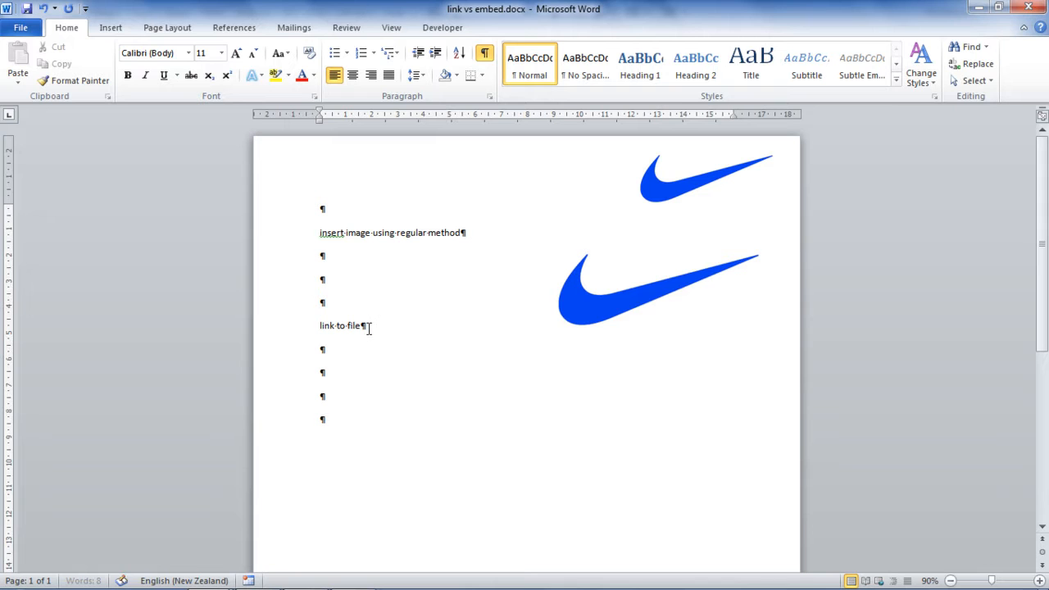
{"action": "left_click", "coordinate": [111, 27]}
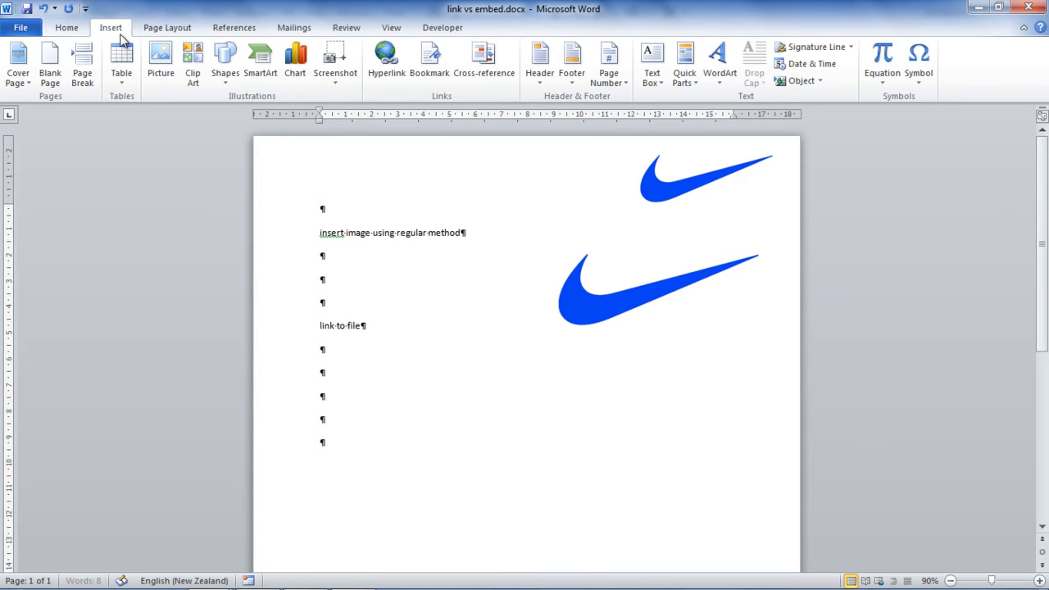
{"action": "left_click", "coordinate": [161, 66]}
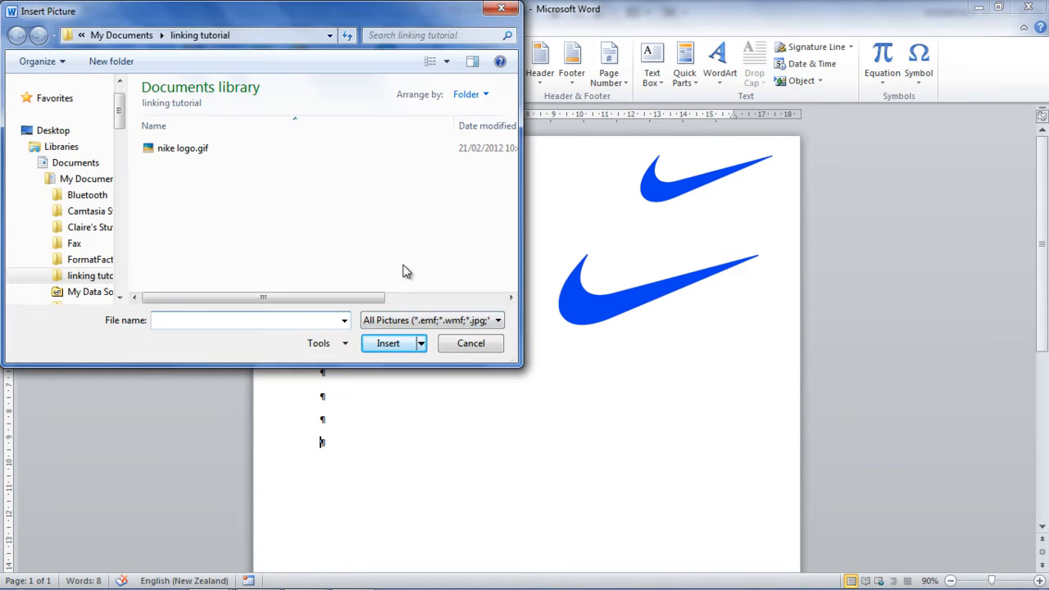
{"action": "left_click", "coordinate": [191, 157]}
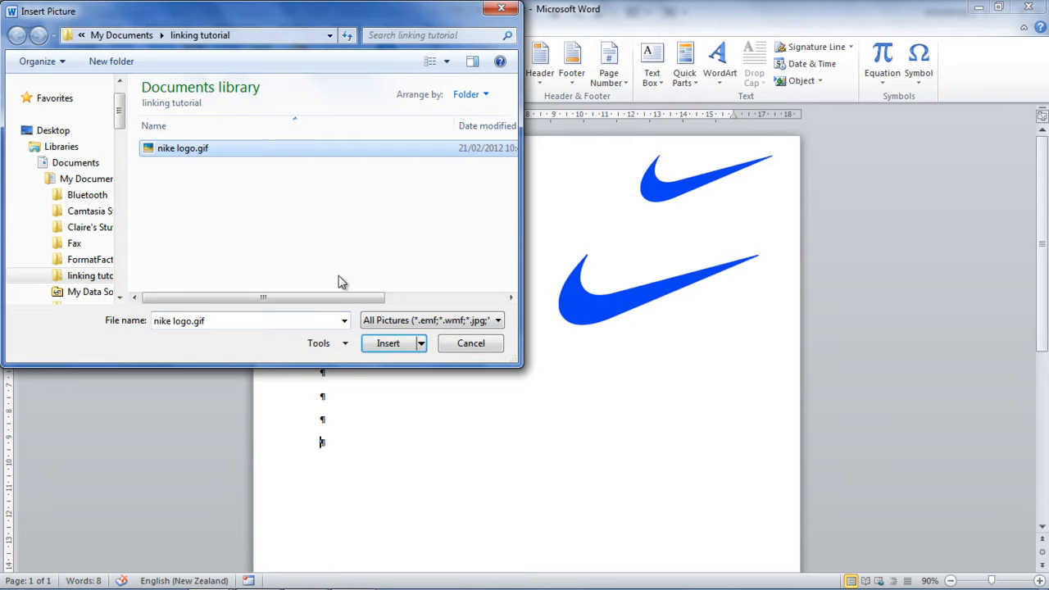
{"action": "left_click", "coordinate": [421, 344]}
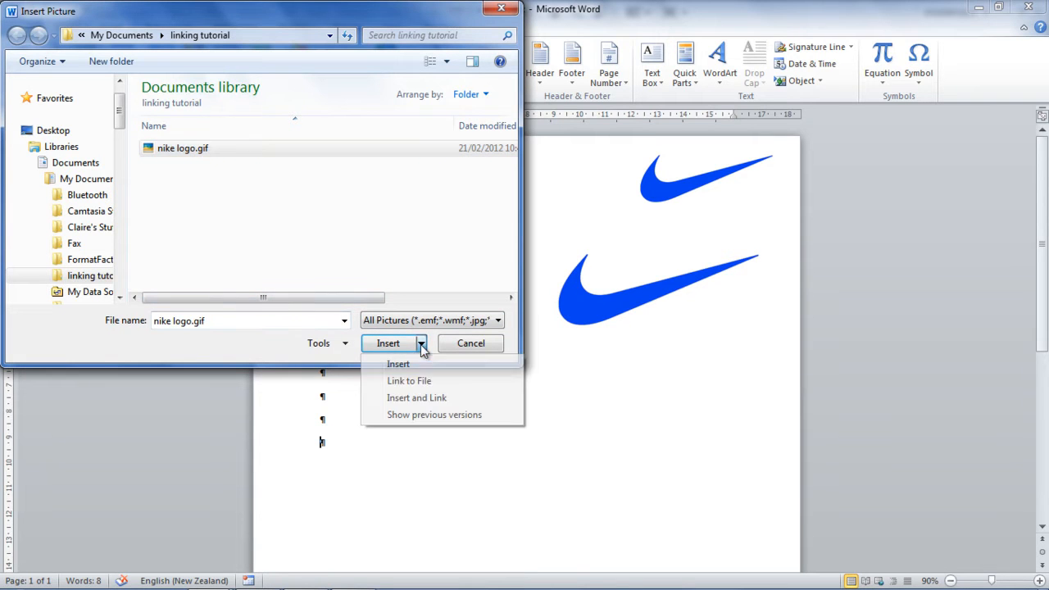
{"action": "left_click", "coordinate": [408, 399]}
Shrink the new swoosh, wrap it Square, and move it to the page's right side.
{"action": "scroll", "coordinate": [628, 485], "scroll_direction": "down", "scroll_amount": 2}
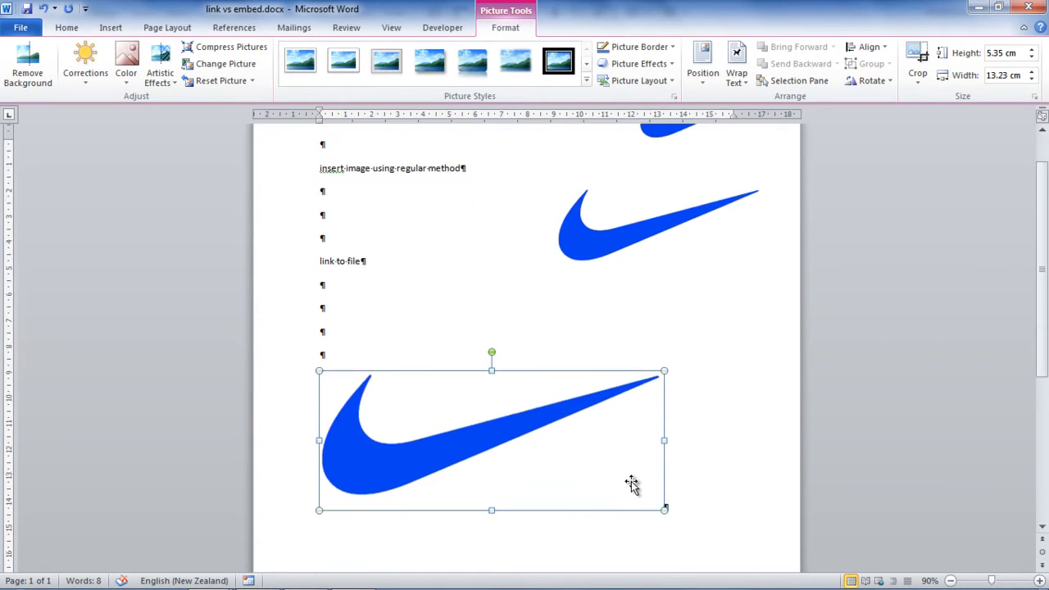
{"action": "left_click_drag", "start_coordinate": [664, 508], "coordinate": [547, 461]}
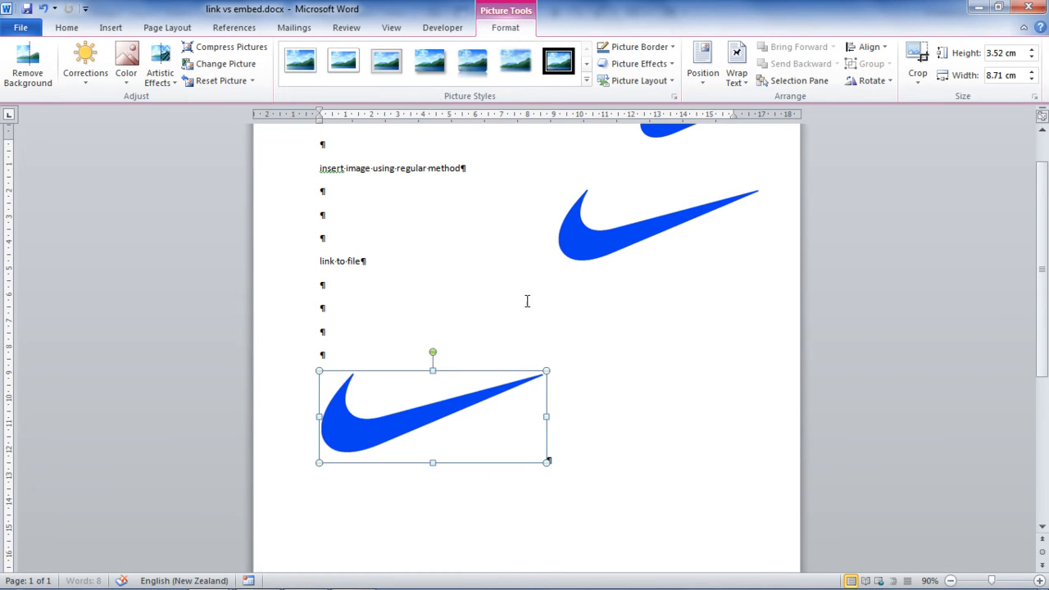
{"action": "left_click", "coordinate": [736, 70]}
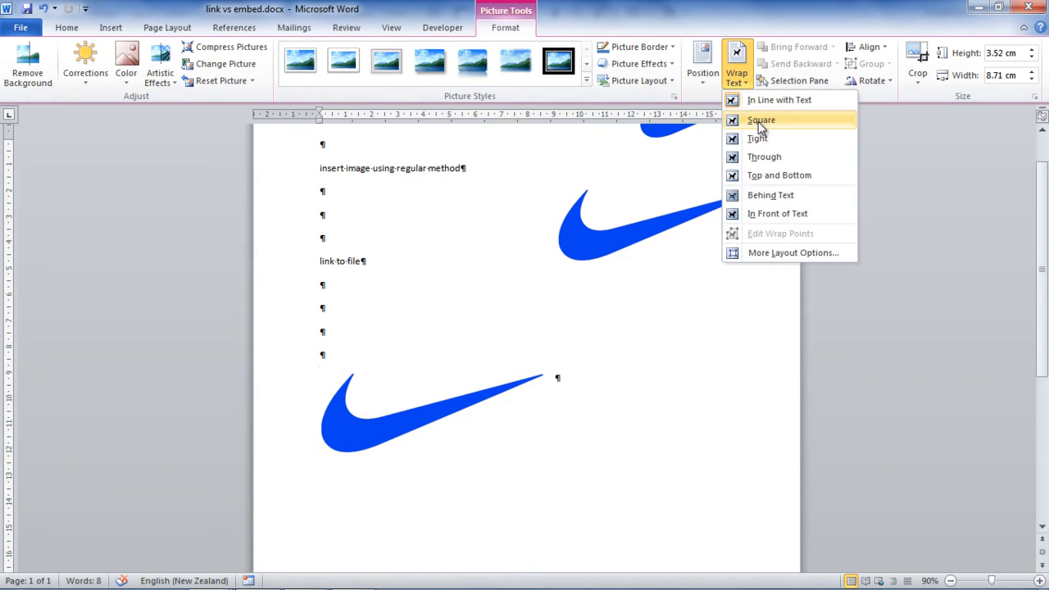
{"action": "left_click", "coordinate": [761, 121]}
{"action": "left_click_drag", "start_coordinate": [465, 407], "coordinate": [680, 347]}
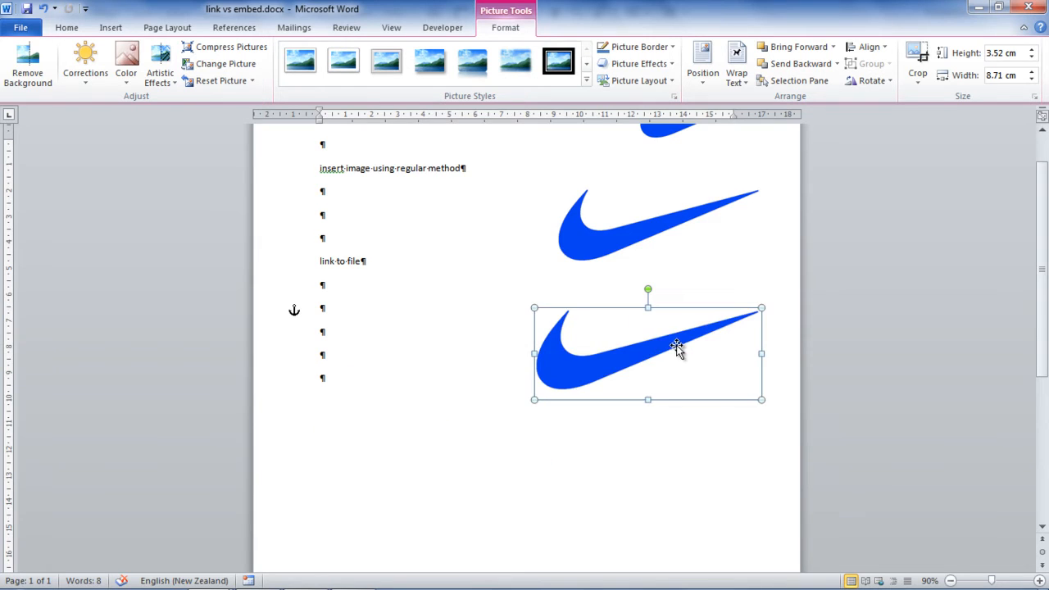
Label the third swoosh 'insert and link' and save the document.
{"action": "left_click", "coordinate": [581, 414]}
{"action": "type", "text": "insert and link"}
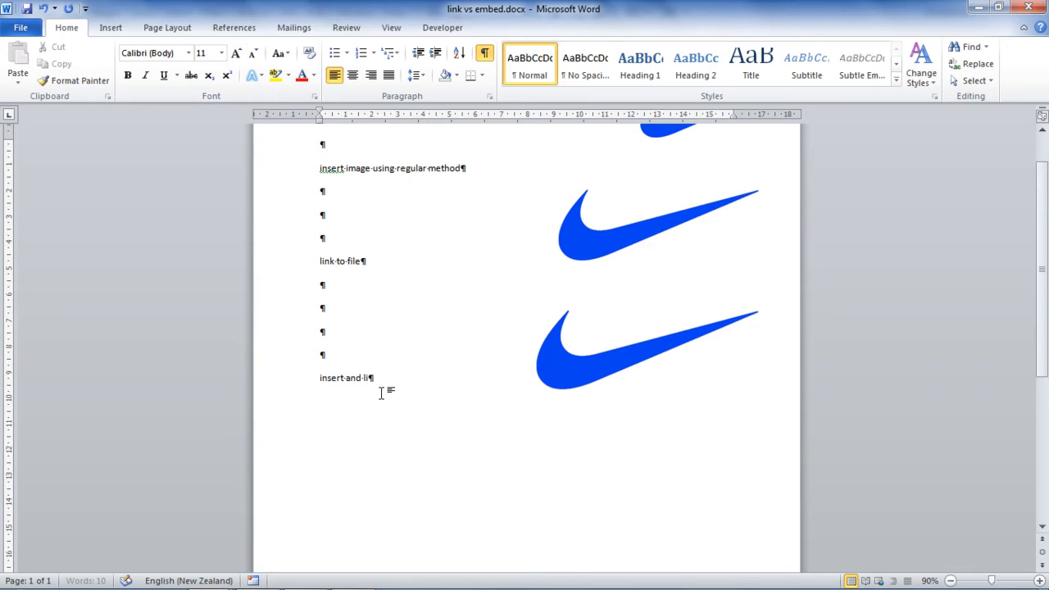
{"action": "key", "text": "ctrl+s"}
{"action": "key", "text": "alt+Tab"}
{"action": "key", "text": "alt+Tab"}
{"action": "key", "text": "alt+Tab"}
{"action": "key", "text": "alt+Tab"}
{"action": "key", "text": "alt+Tab"}
{"action": "key", "text": "alt+Tab"}
{"action": "key", "text": "alt+Tab"}
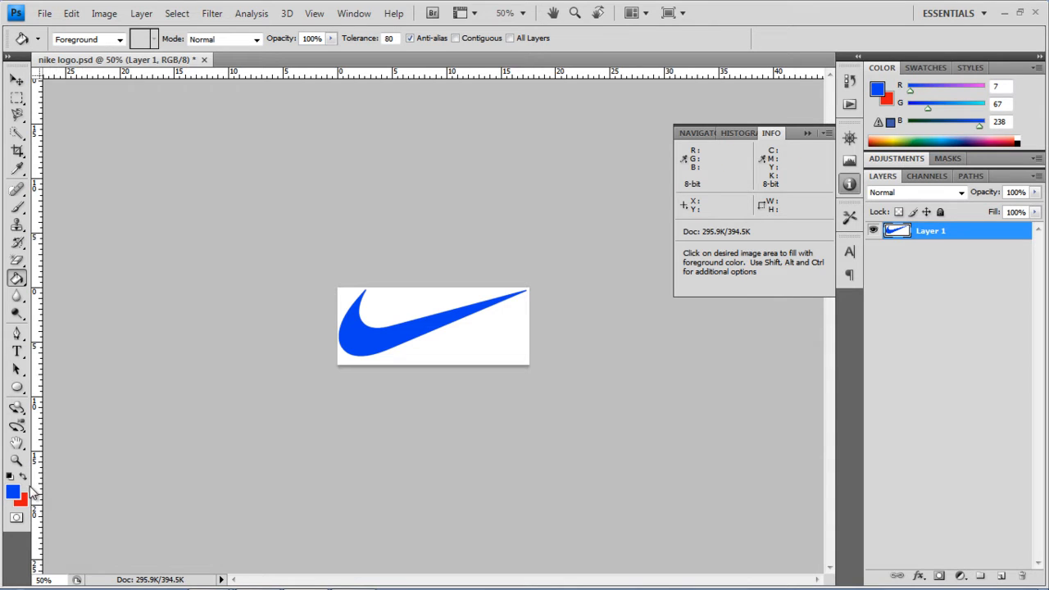
Fill the swoosh red and Save As in CompuServe GIF format.
{"action": "left_click", "coordinate": [25, 478]}
{"action": "left_click", "coordinate": [370, 339]}
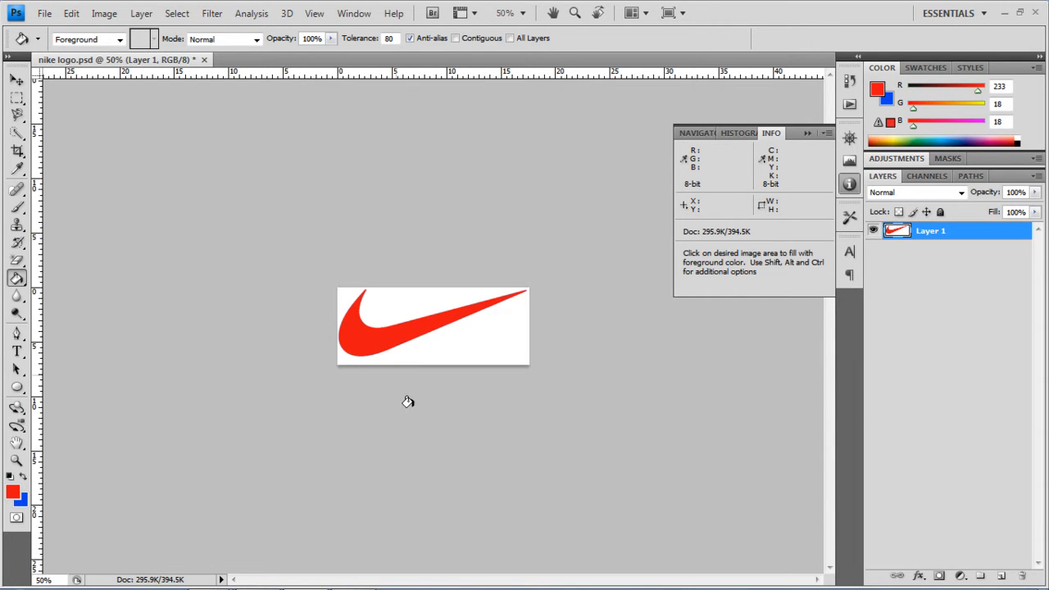
{"action": "left_click", "coordinate": [45, 14]}
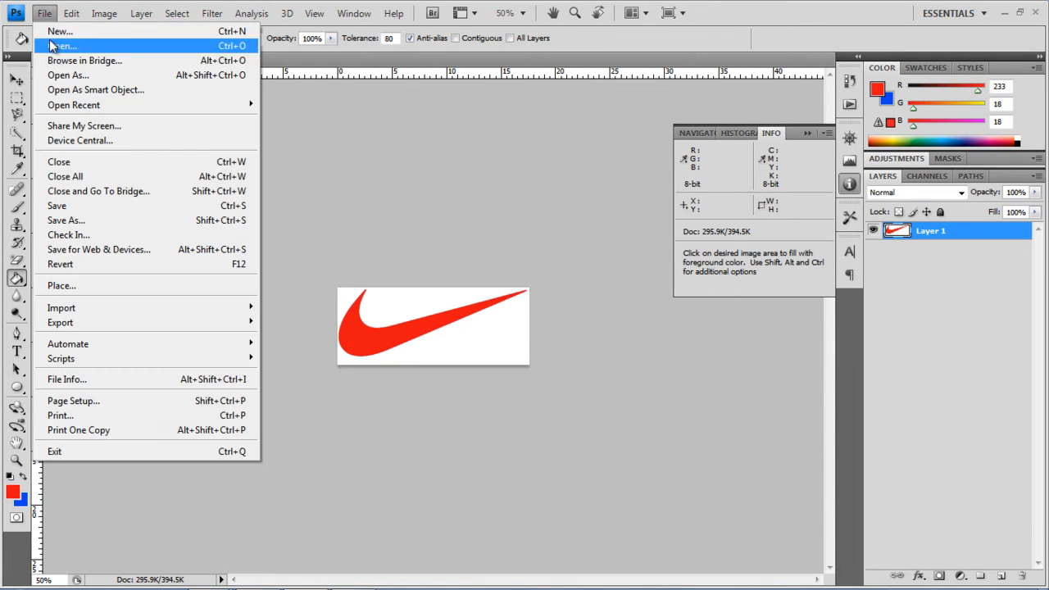
{"action": "left_click", "coordinate": [71, 220]}
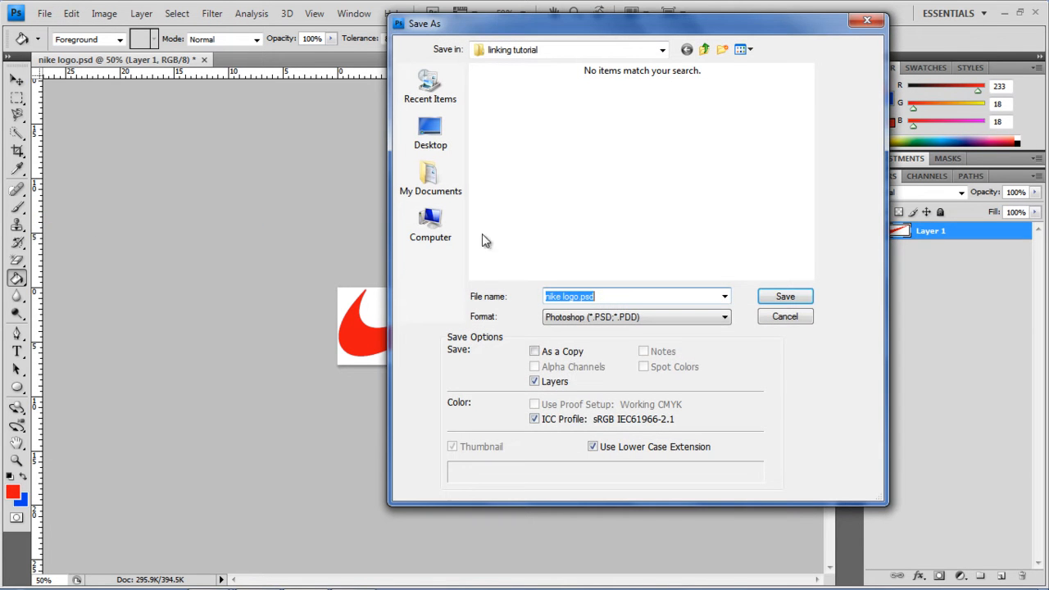
{"action": "left_click", "coordinate": [604, 319]}
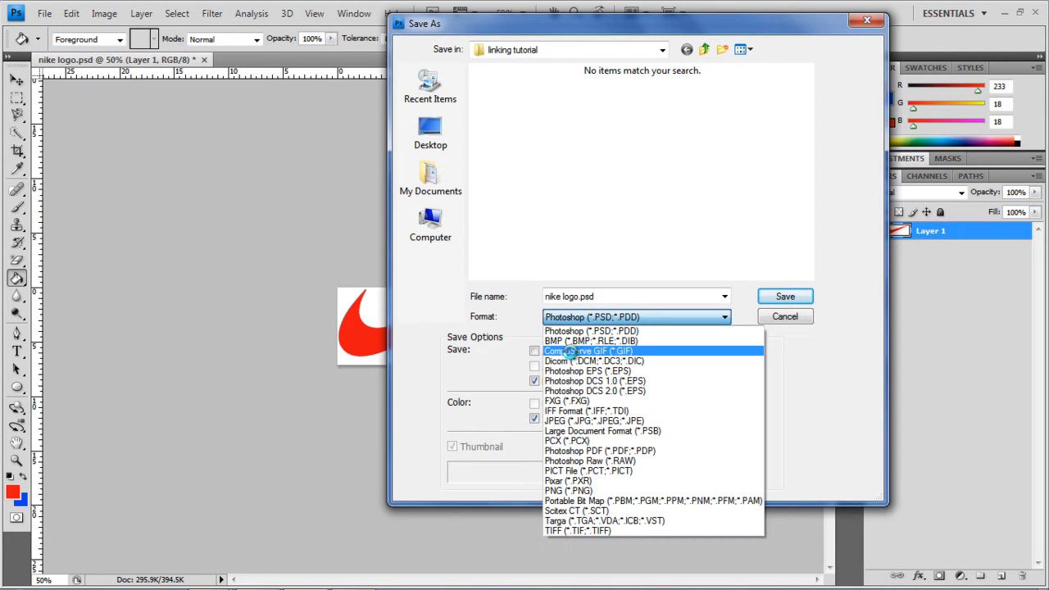
{"action": "left_click", "coordinate": [574, 351]}
Overwrite nike logo.gif, accepting the Indexed Color and GIF Options defaults.
{"action": "left_click", "coordinate": [515, 114]}
{"action": "left_click", "coordinate": [775, 297]}
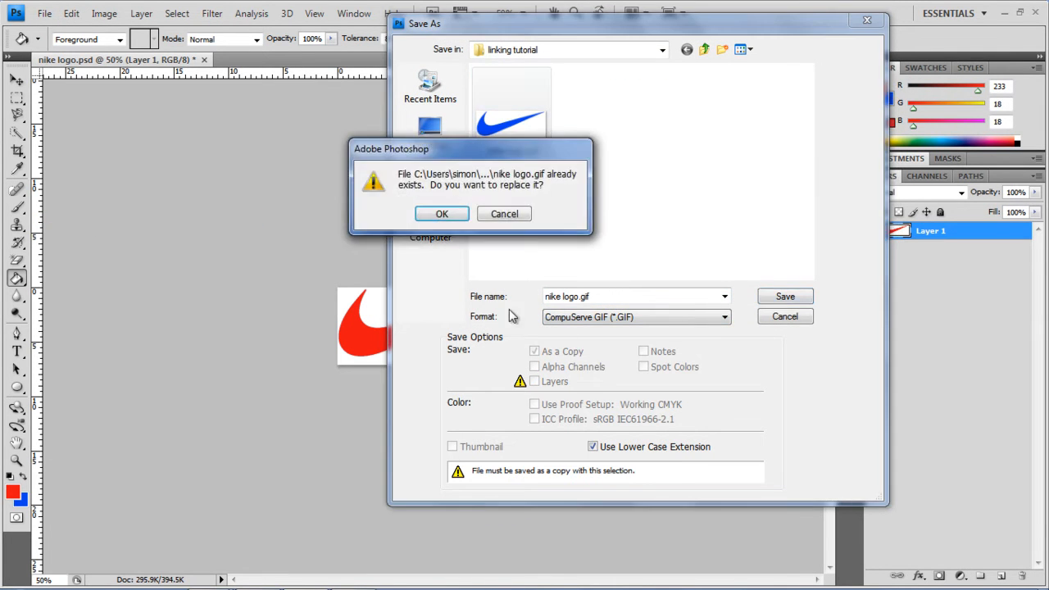
{"action": "left_click", "coordinate": [442, 213]}
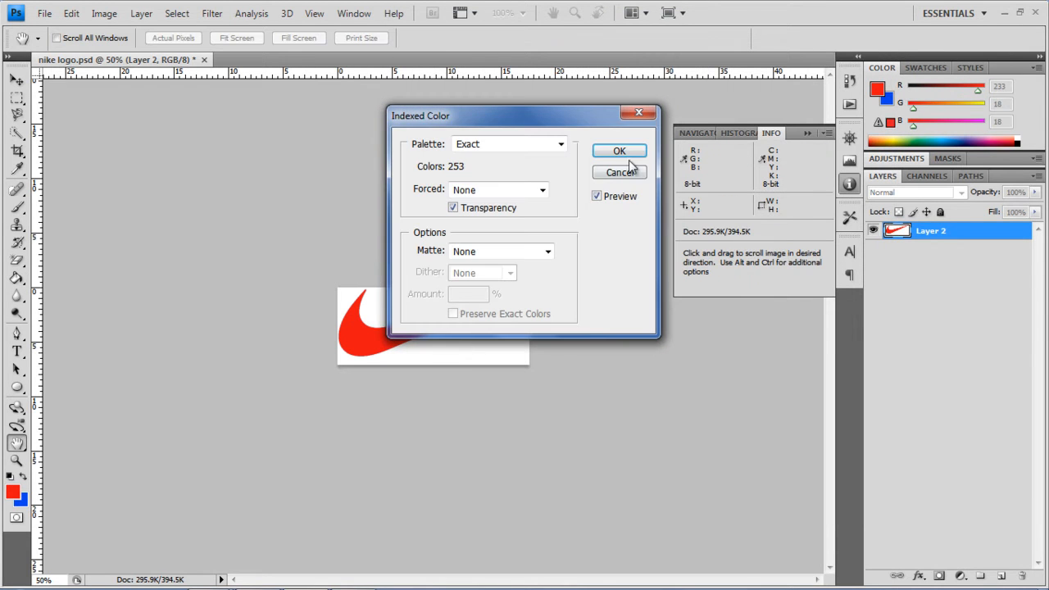
{"action": "left_click", "coordinate": [620, 151]}
{"action": "left_click", "coordinate": [554, 289]}
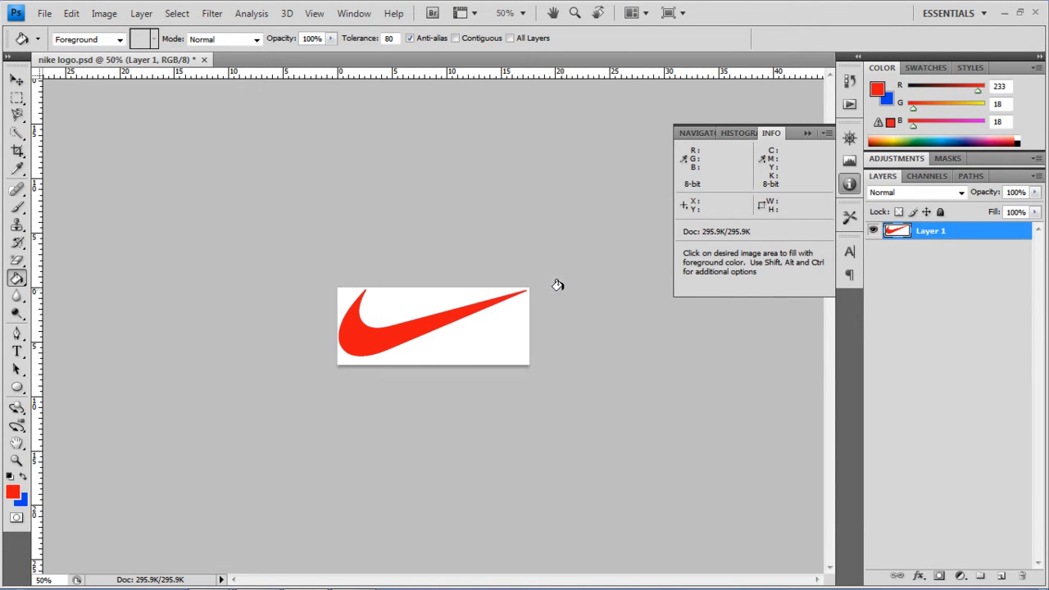
{"action": "left_click", "coordinate": [1004, 13]}
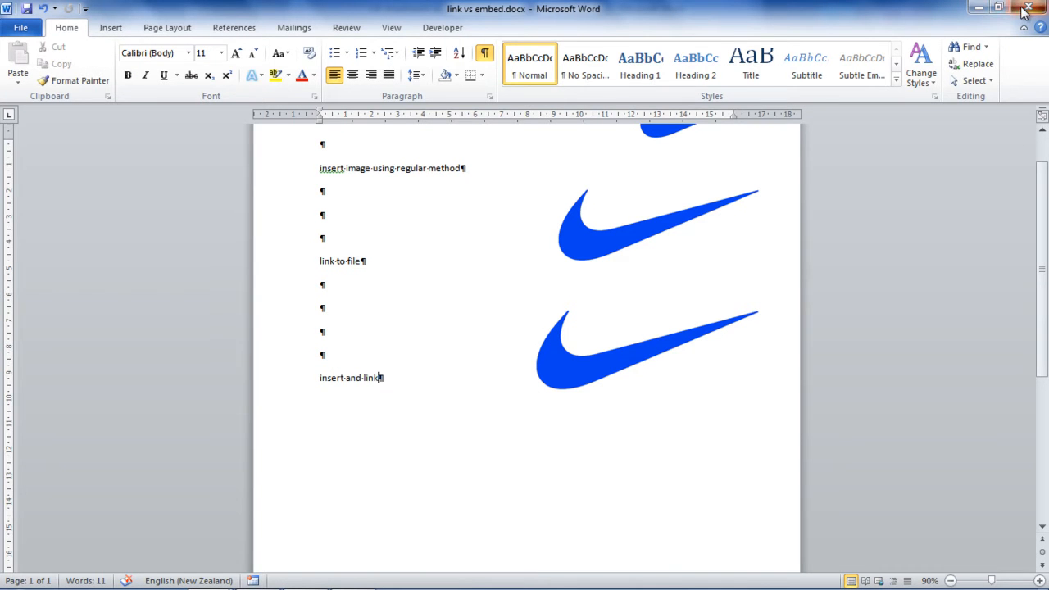
Reopen link vs embed.docx from the linking tutorial folder to see the updated swooshes.
{"action": "left_click", "coordinate": [979, 8]}
{"action": "key", "text": "alt+Tab"}
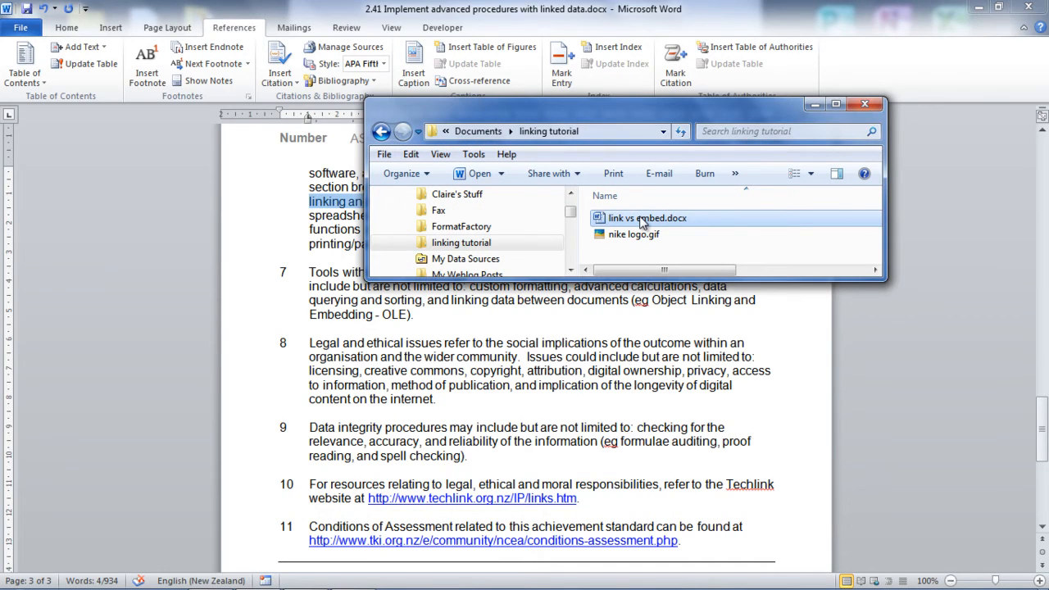
{"action": "double_click", "coordinate": [643, 219]}
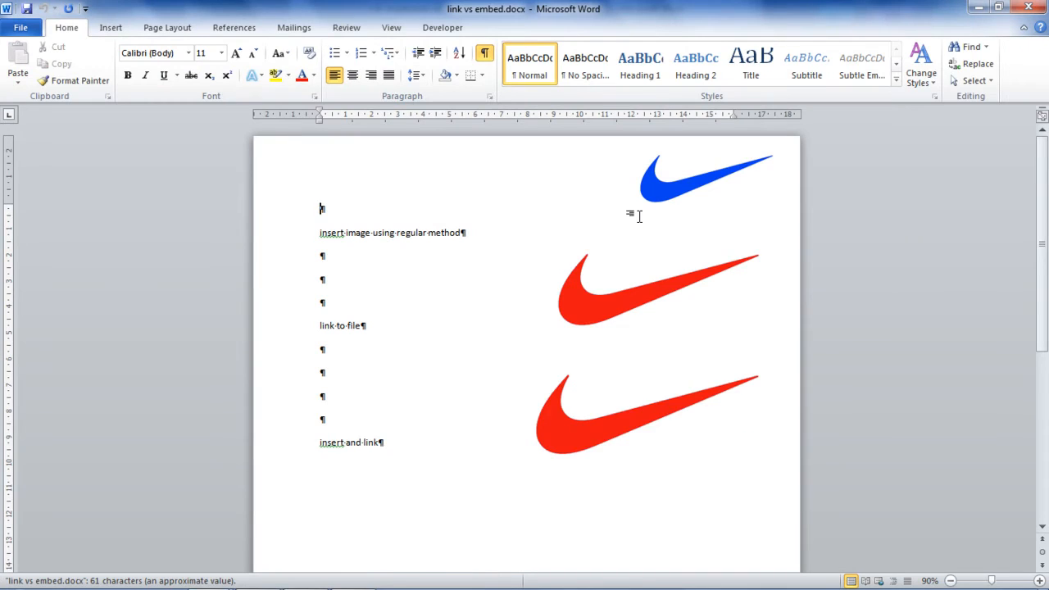
{"action": "left_click", "coordinate": [653, 194]}
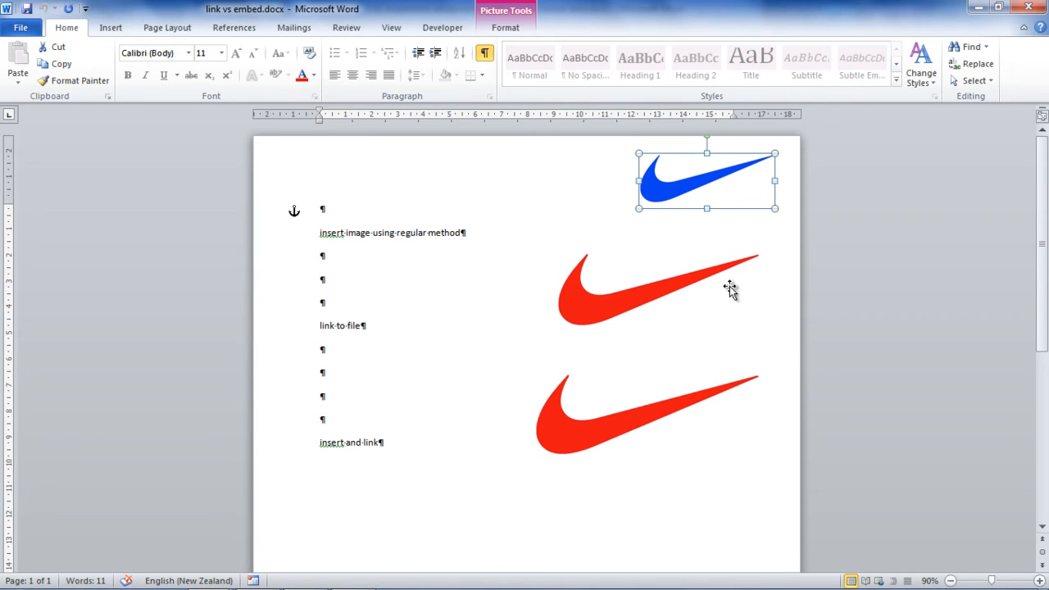
{"action": "left_click", "coordinate": [626, 302]}
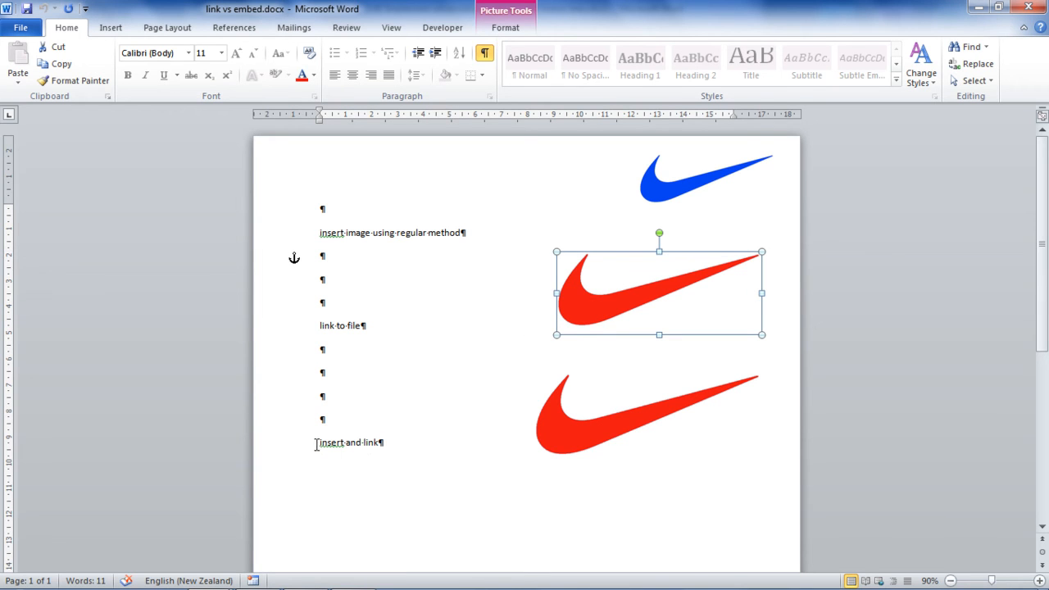
{"action": "left_click_drag", "start_coordinate": [317, 445], "coordinate": [384, 447]}
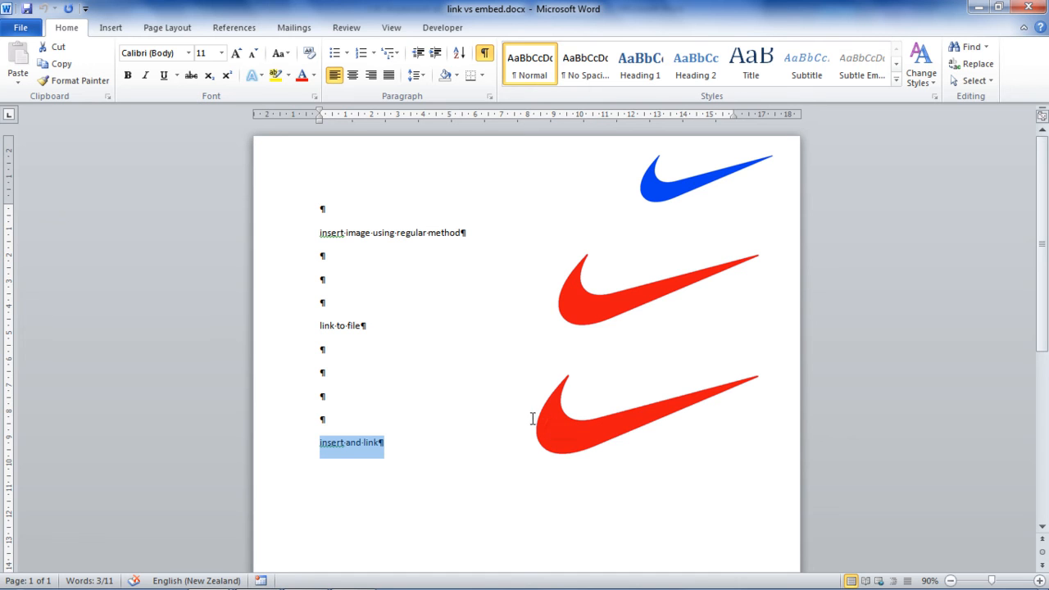
{"action": "mouse_move", "coordinate": [381, 442]}
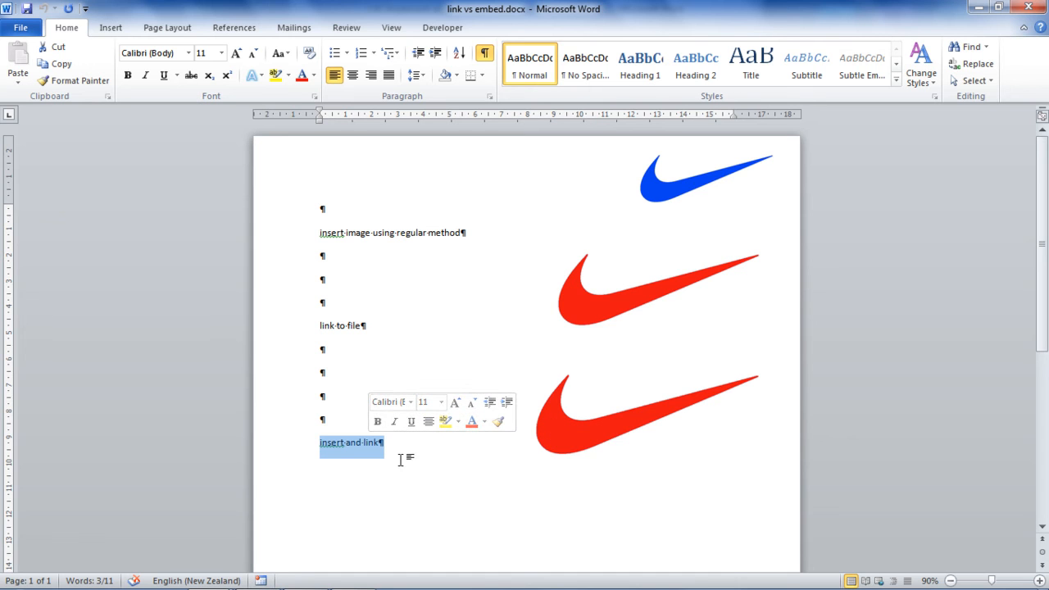
{"action": "left_click", "coordinate": [405, 485]}
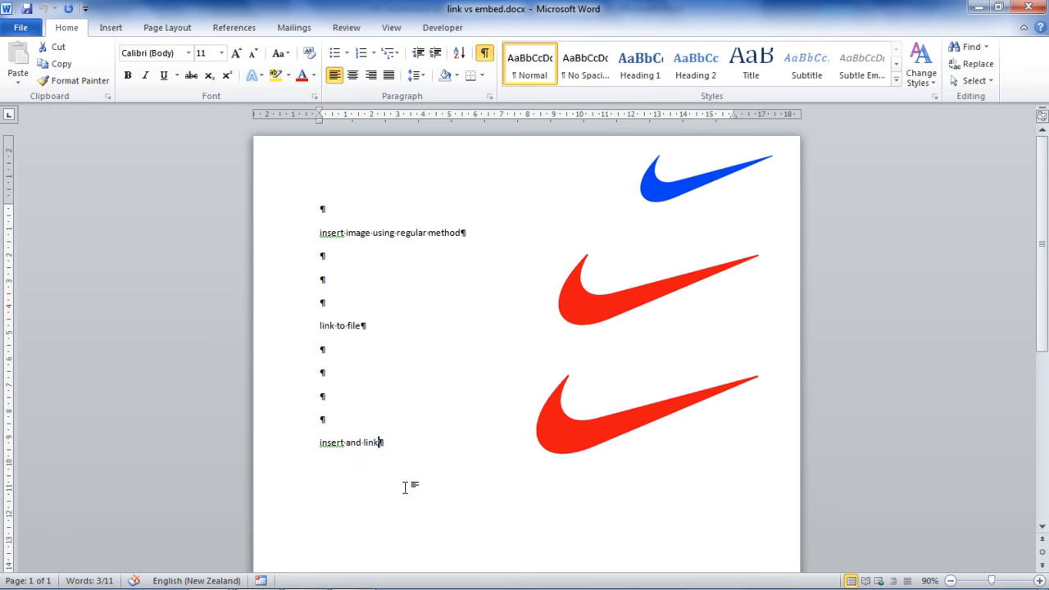